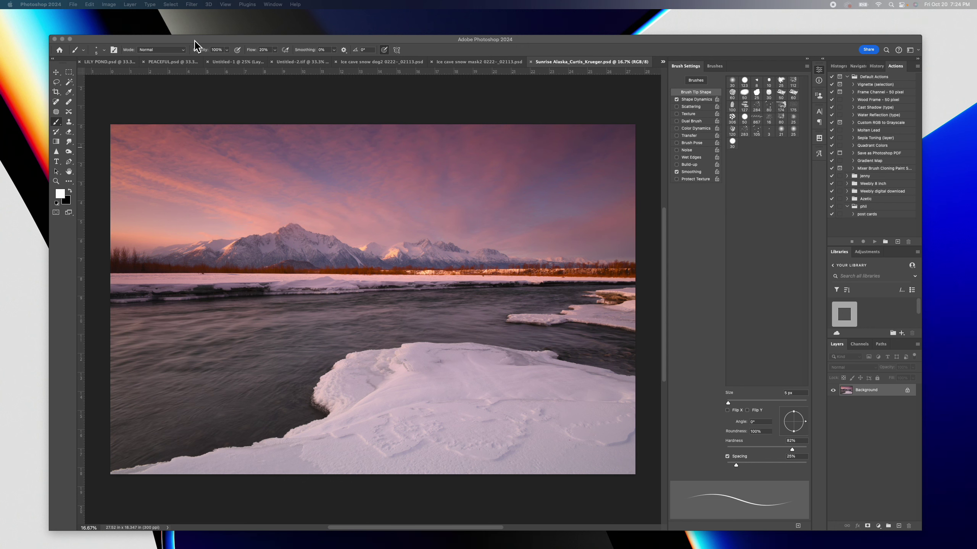
Step: Activate the Alaska sunrise document so its canvas properties are displayed
left_click(195, 46)
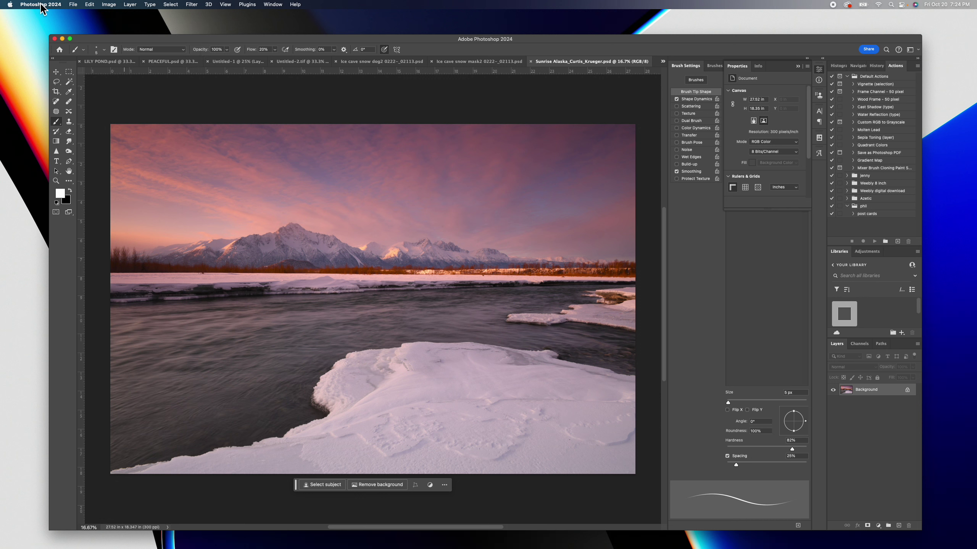
Step: Start Save As for the Alaska sunrise photo and point the dialog at the Desktop
left_click(74, 8)
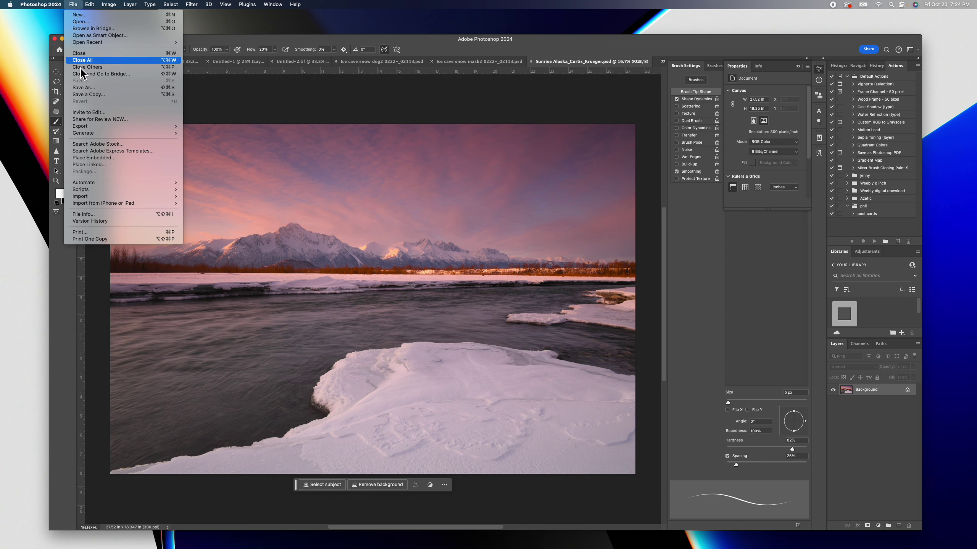
left_click(86, 89)
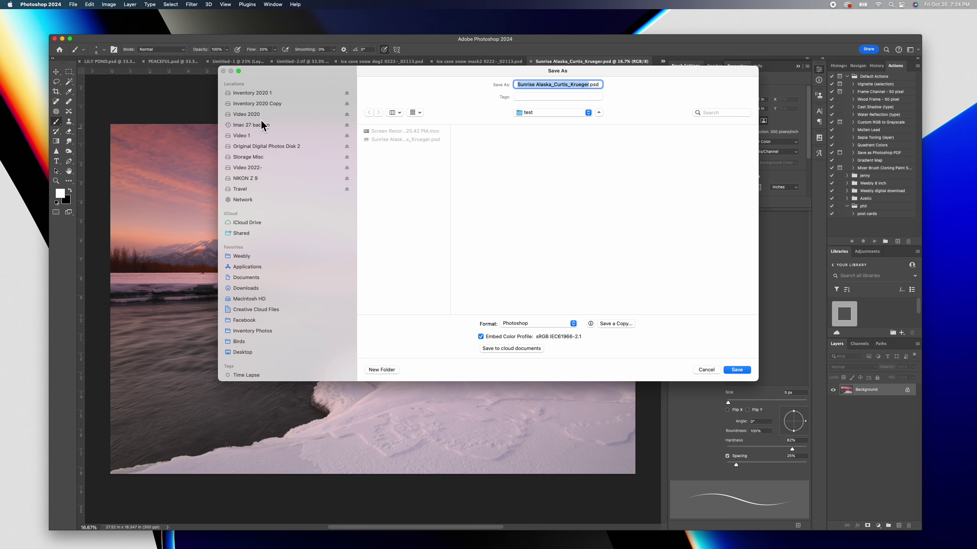
scroll(264, 272, "down", 3)
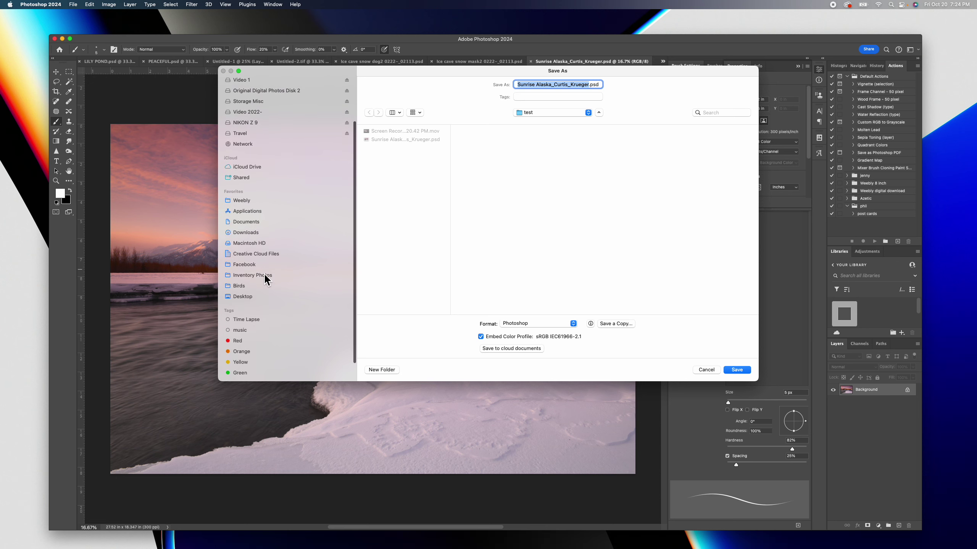
left_click(251, 296)
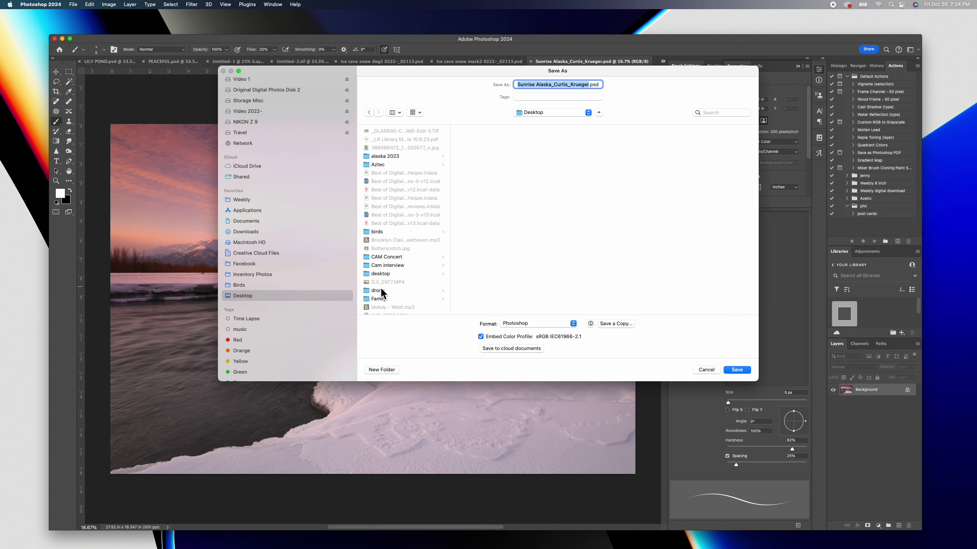
scroll(380, 293, "down", 3)
scroll(381, 292, "down", 5)
scroll(381, 293, "down", 5)
scroll(380, 291, "down", 5)
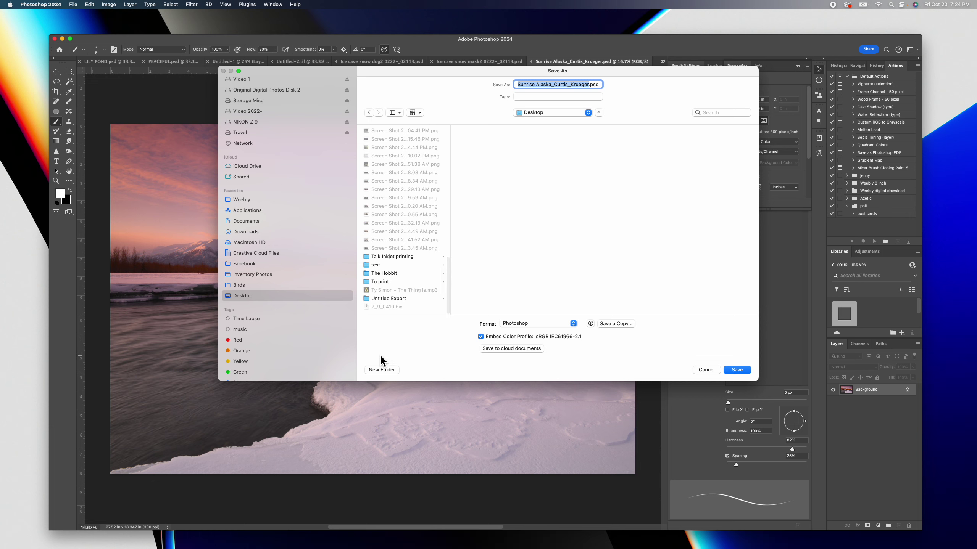
scroll(336, 295, "down", 1)
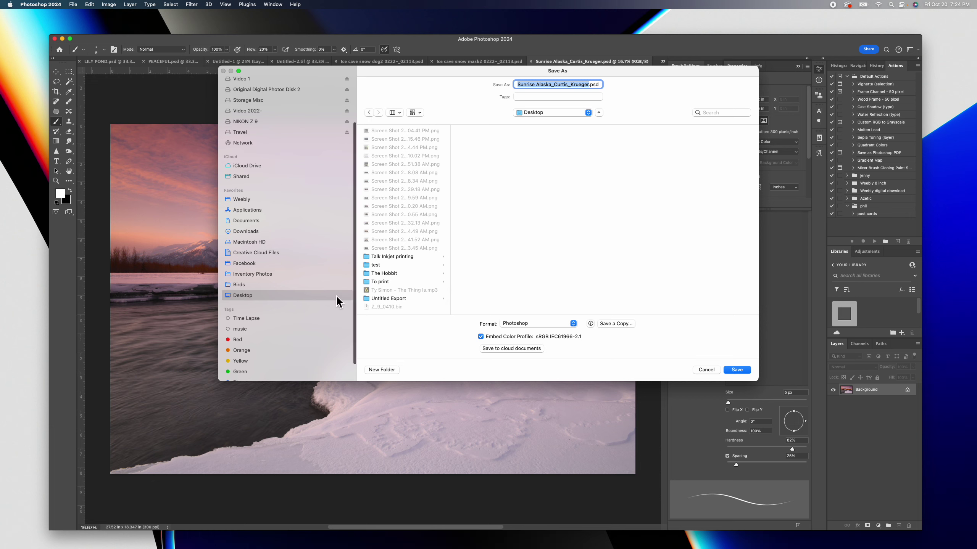
Step: Create a new Desktop folder named 'test2' as the save destination
left_click(390, 370)
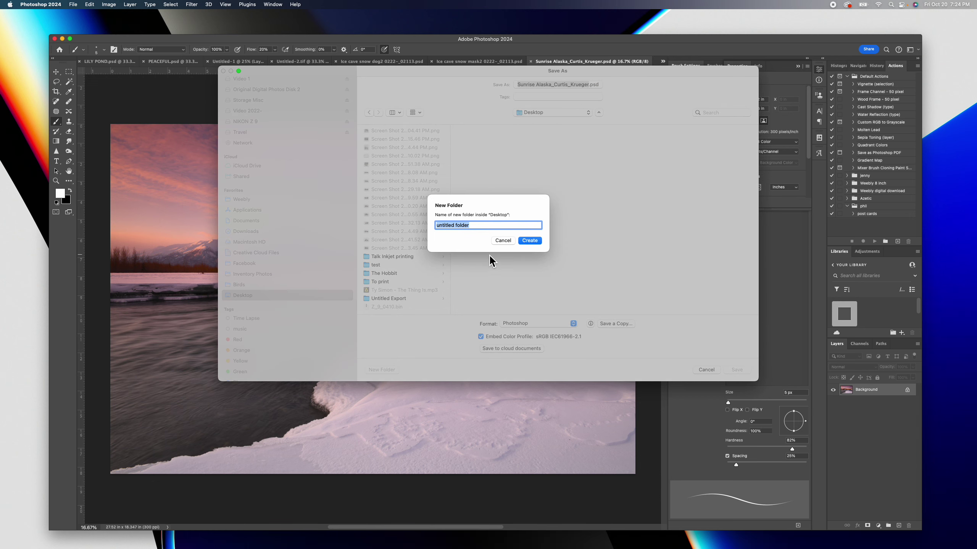
type("tes")
type("t2")
left_click(533, 242)
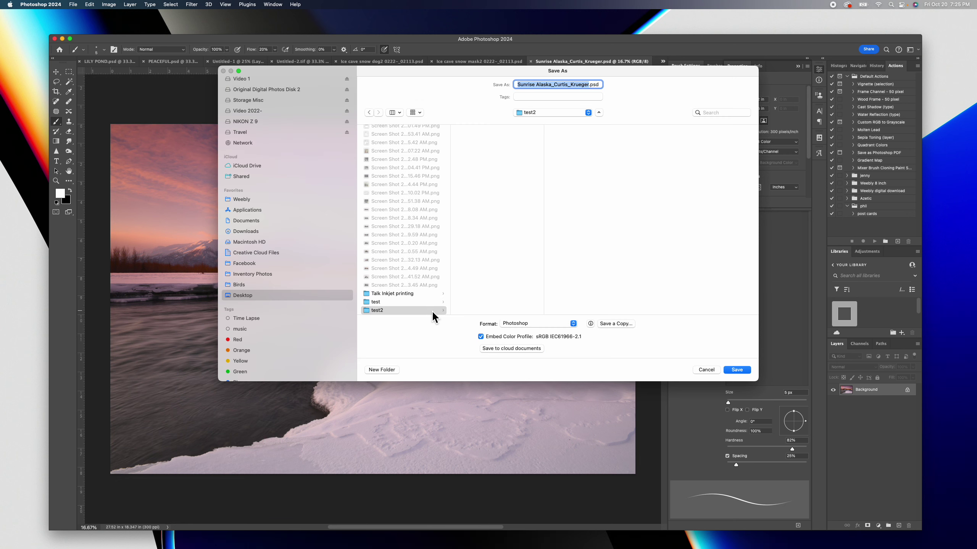
Step: Keep Photoshop as the format and save the photo into the test2 folder
left_click(574, 324)
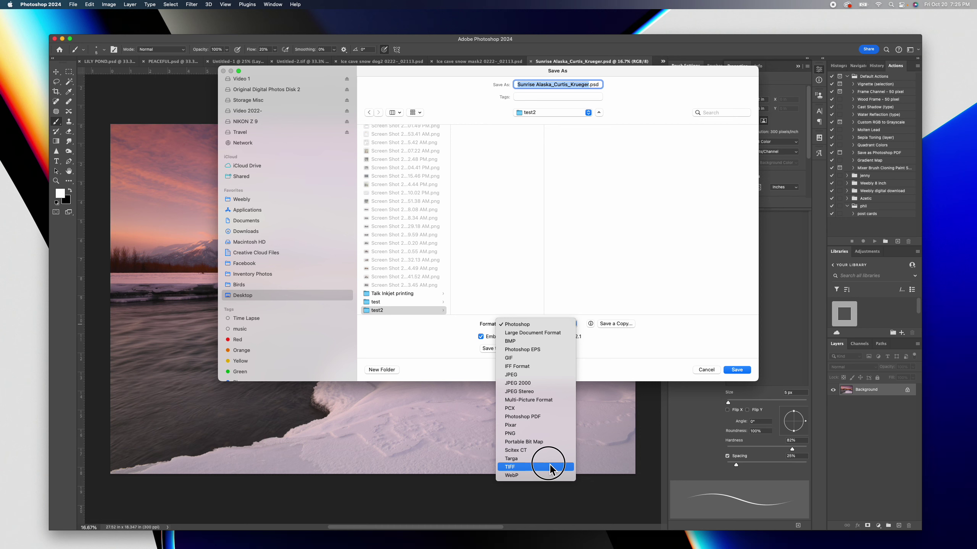
left_click(548, 324)
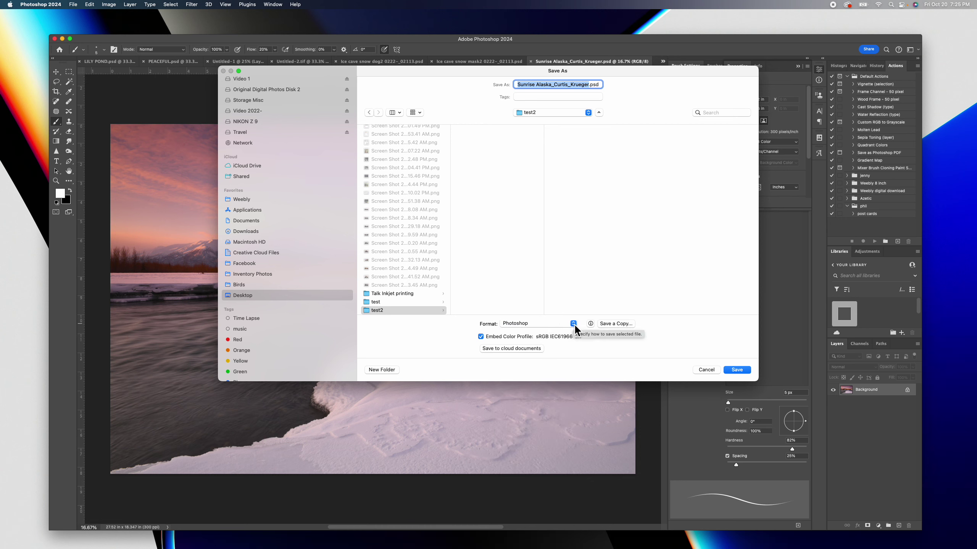
left_click(736, 369)
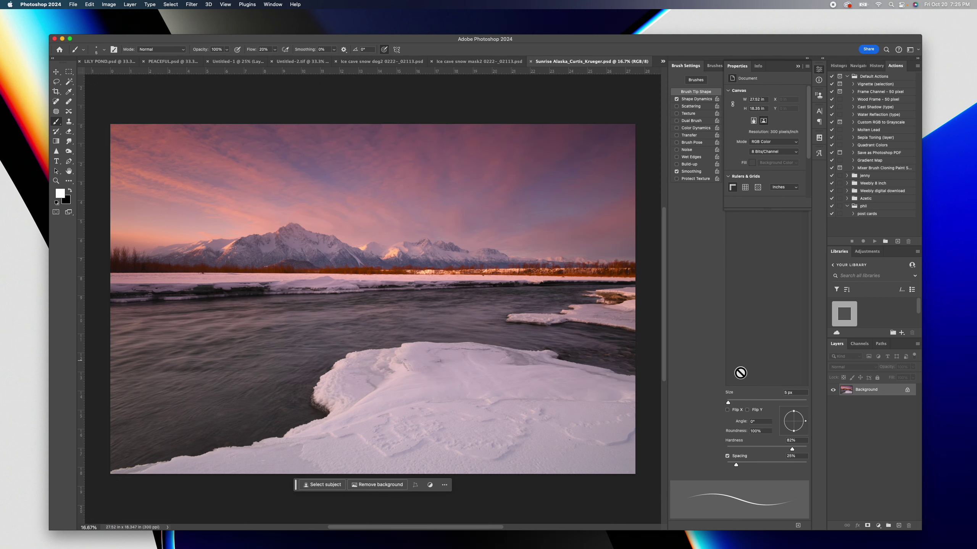